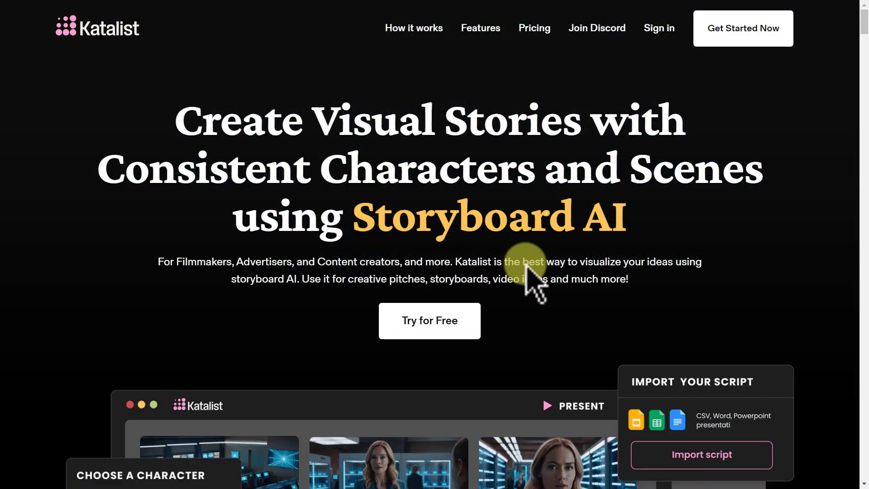
Start the Katalist free trial from the Storyboard AI homepage.
left_click(443, 317)
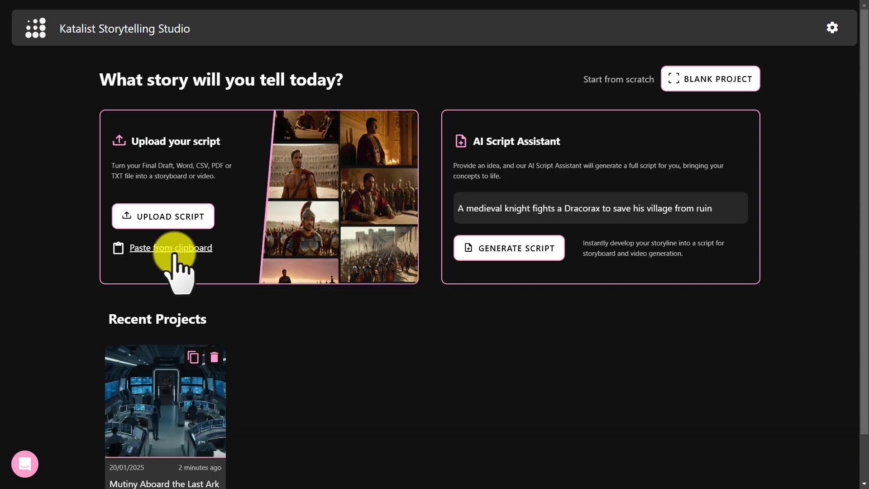
Cancel the empty clipboard script import and clear the AI Script Assistant's sample idea.
left_click(218, 248)
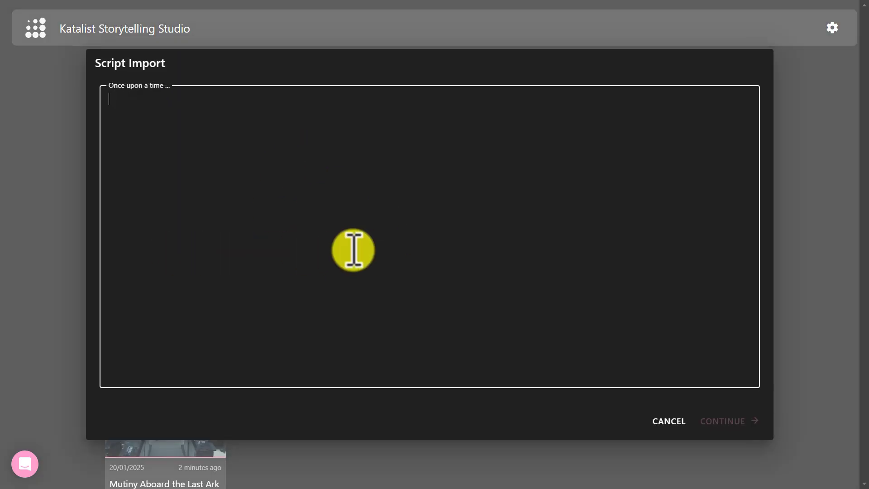
left_click(661, 422)
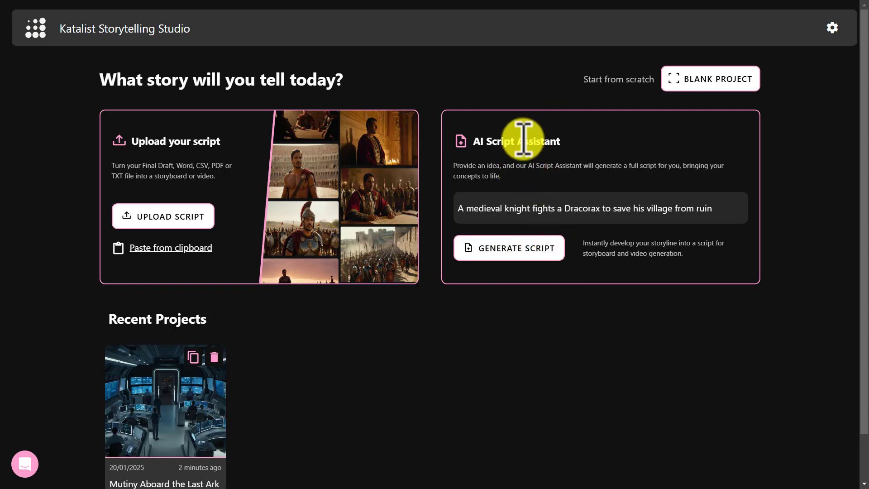
triple_click(539, 138)
left_click(575, 155)
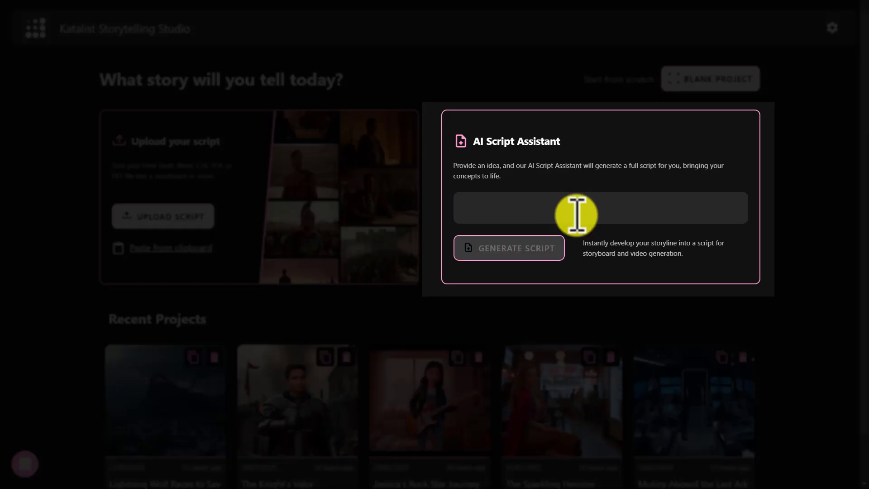
Paste the Blazing Panther story idea and generate the scene-by-scene script.
key("ctrl+v")
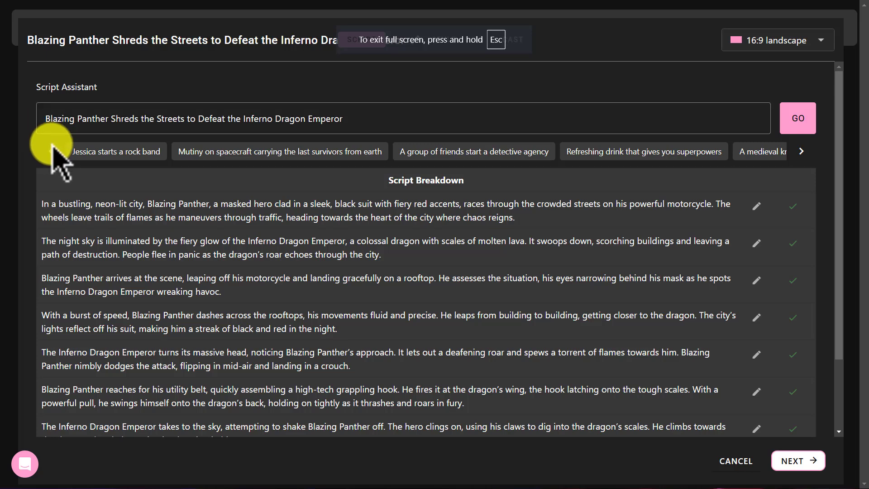
left_click_drag(43, 121, 359, 115)
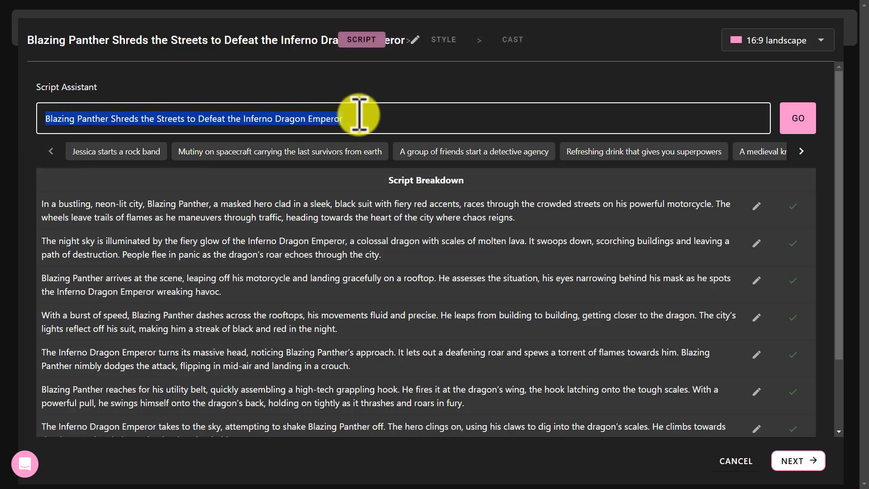
left_click_drag(42, 203, 521, 221)
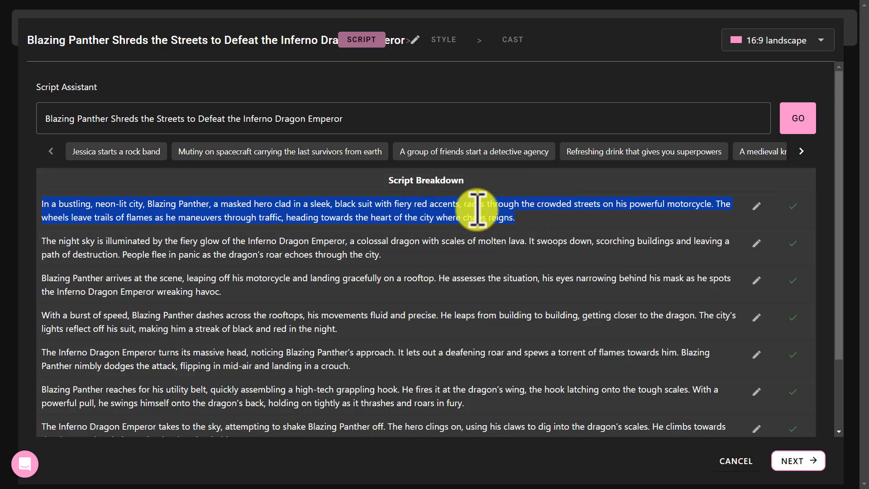
left_click(537, 213)
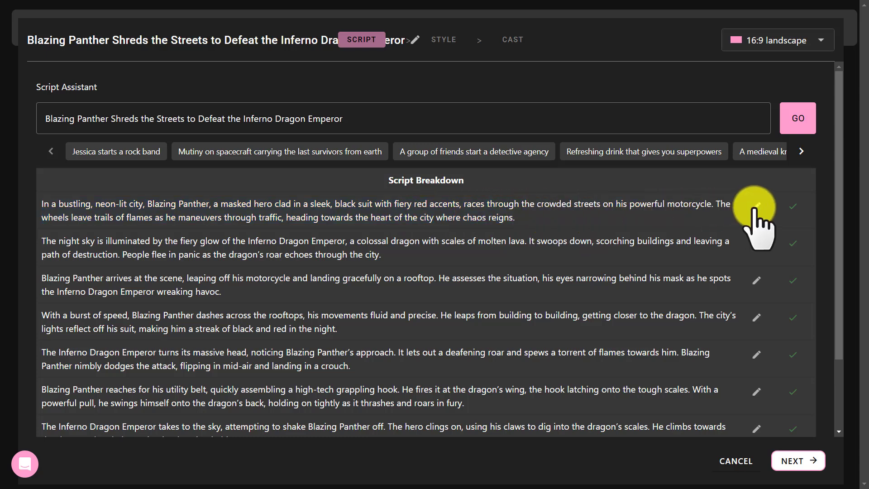
Edit and confirm the first scene paragraph, then advance to the Style step.
left_click(756, 207)
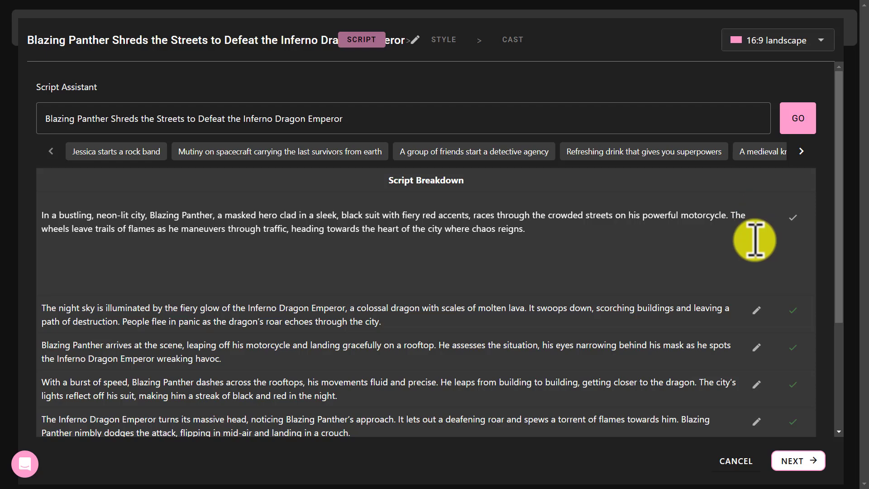
key("ctrl+a")
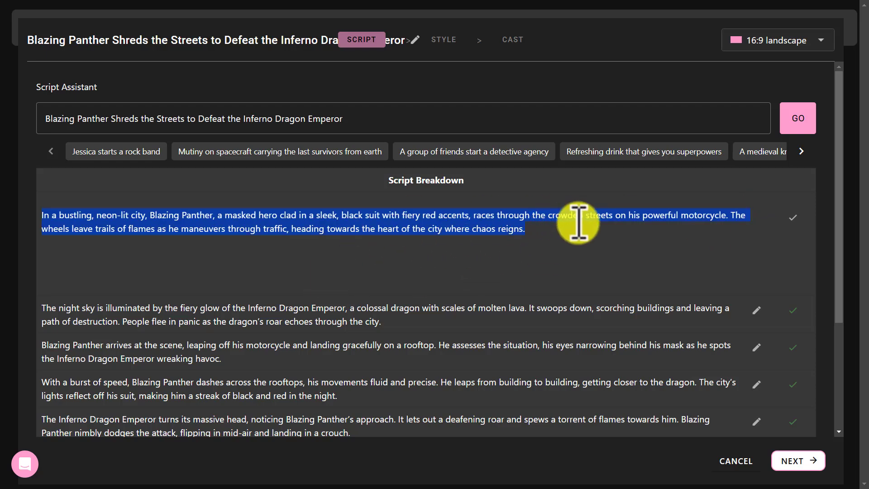
left_click(792, 219)
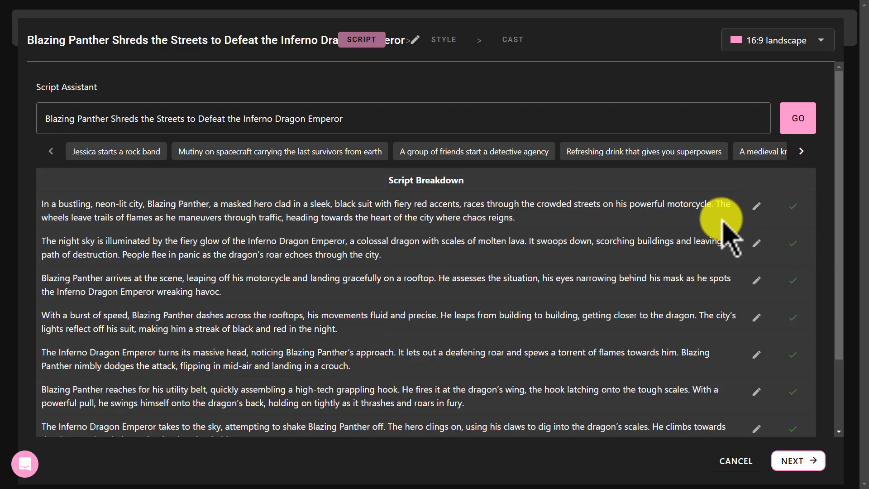
left_click(798, 464)
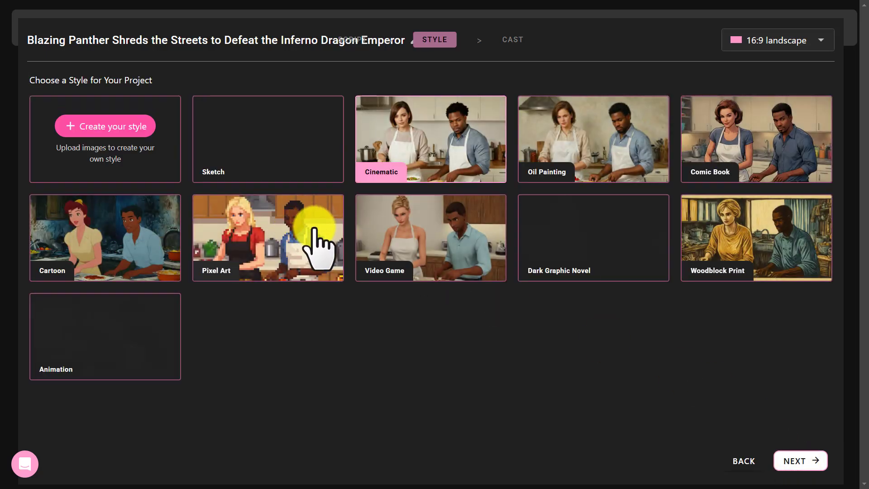
Retitle the project 'Blazing Panther: Inferno Showdown' and keep the 16:9 landscape ratio.
triple_click(146, 42)
left_click(158, 40)
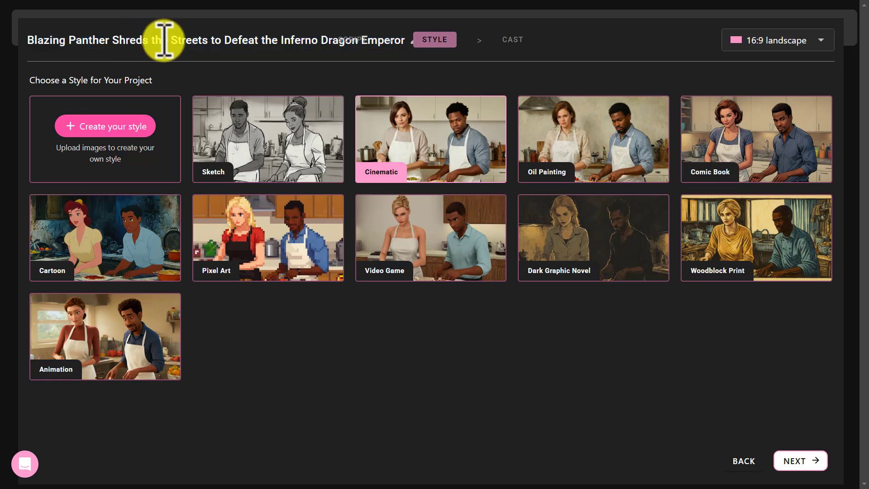
left_click(778, 43)
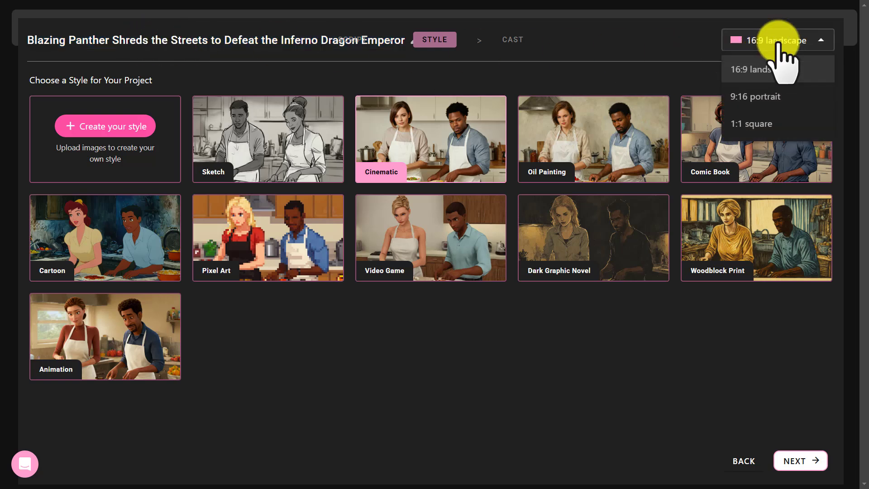
left_click(767, 75)
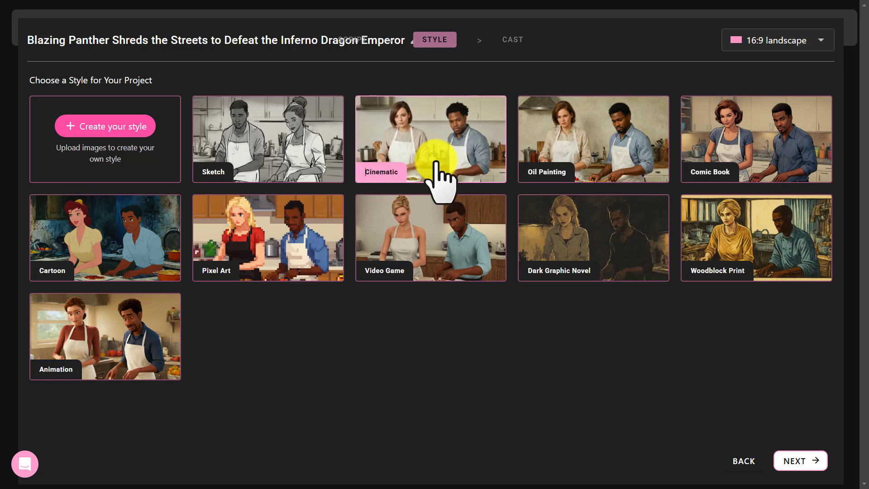
Compare the Cartoon and Animation styles, choose Cinematic, and advance to the Cast step.
left_click(112, 234)
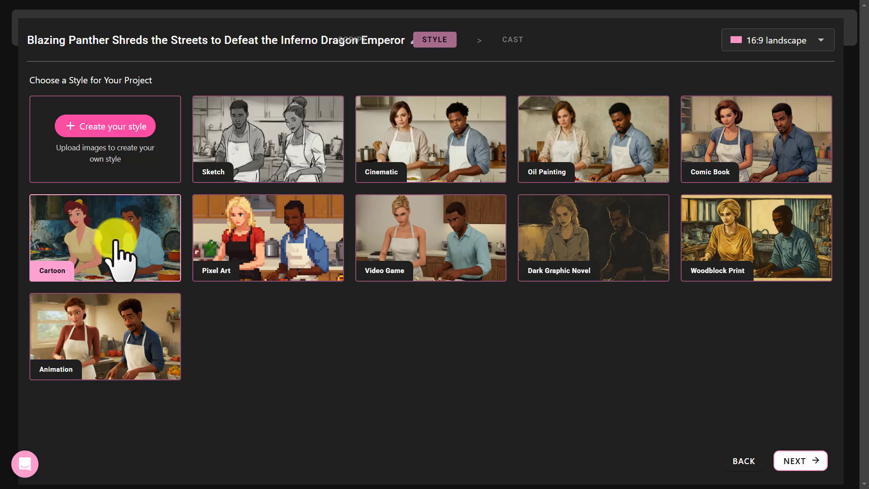
left_click(137, 328)
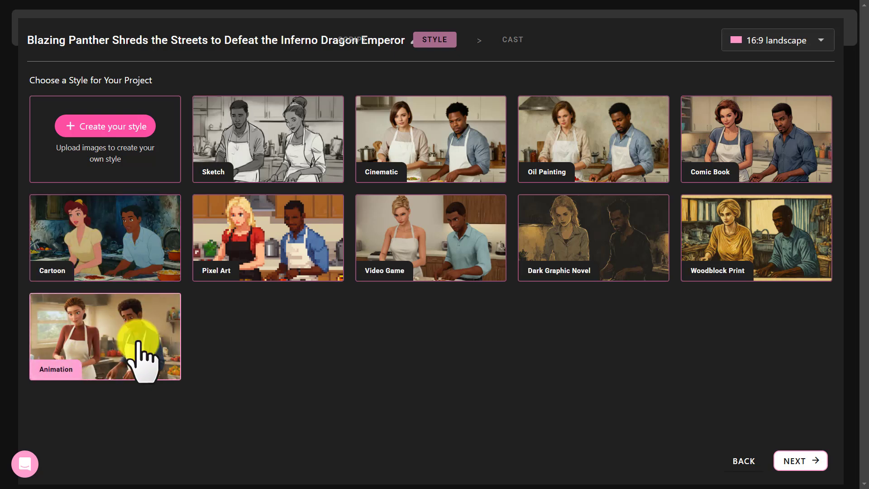
left_click(413, 164)
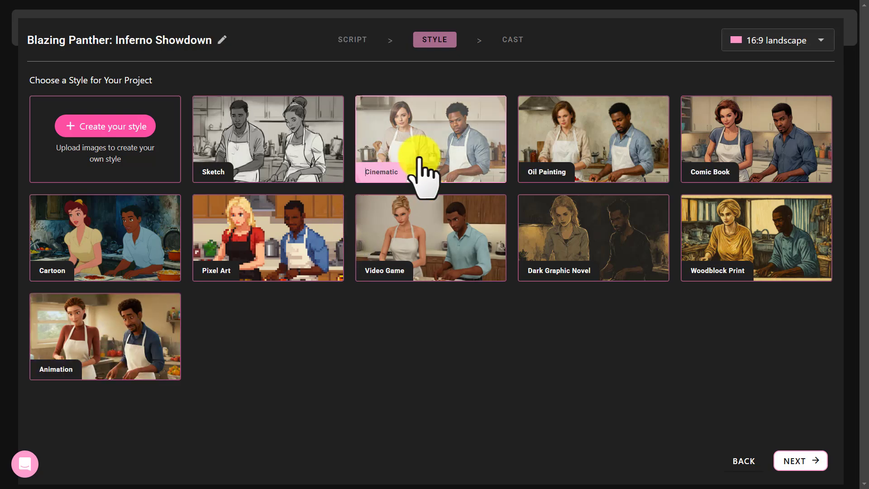
left_click(793, 462)
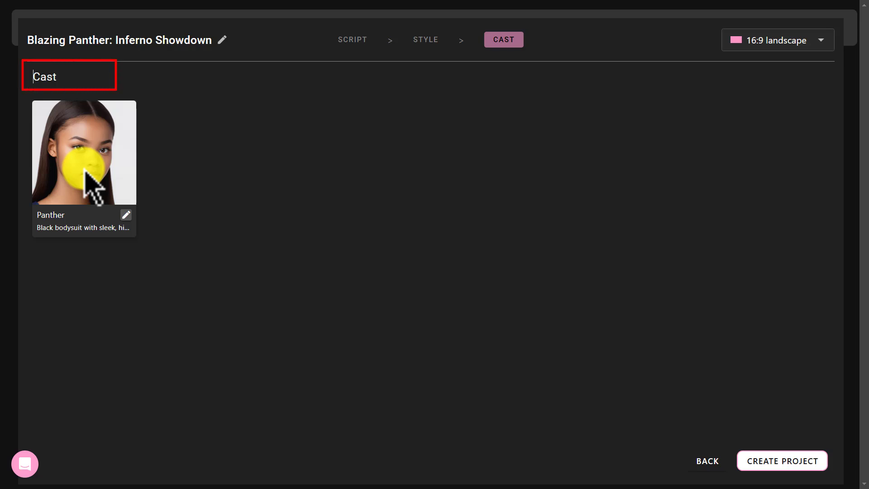
Review Panther's clothes description and try alternative default faces in the appearance choices.
left_click(126, 215)
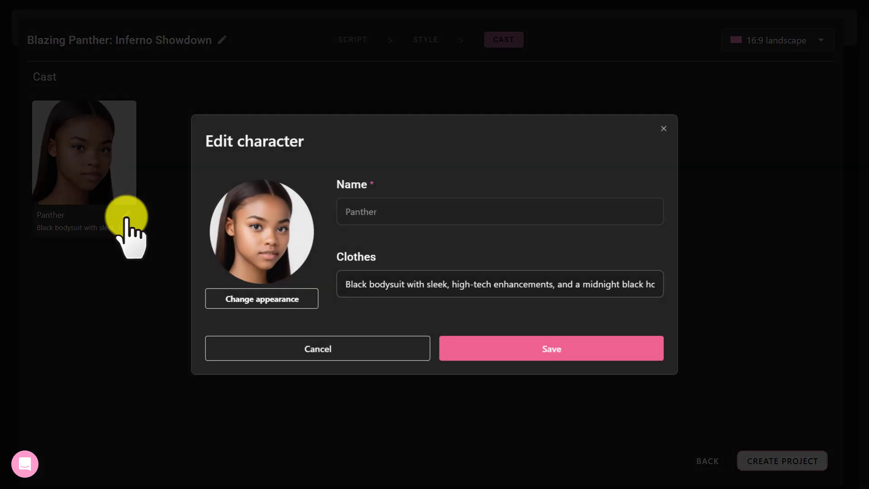
left_click(409, 285)
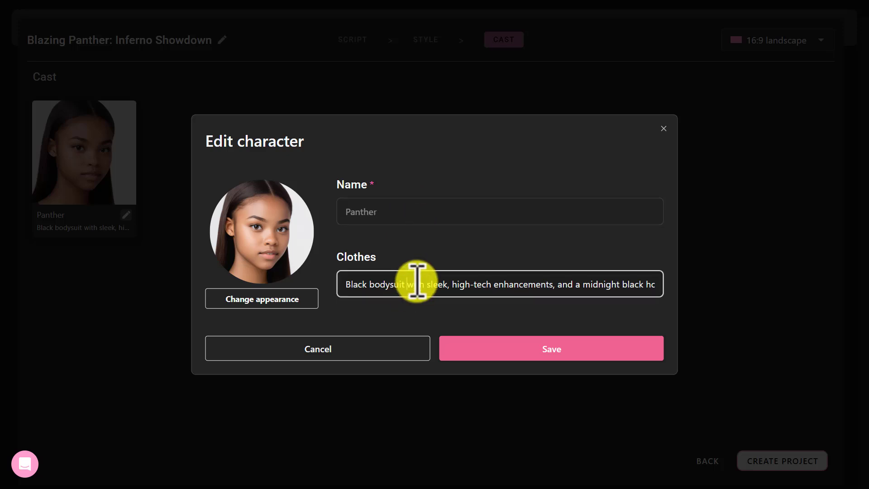
double_click(415, 284)
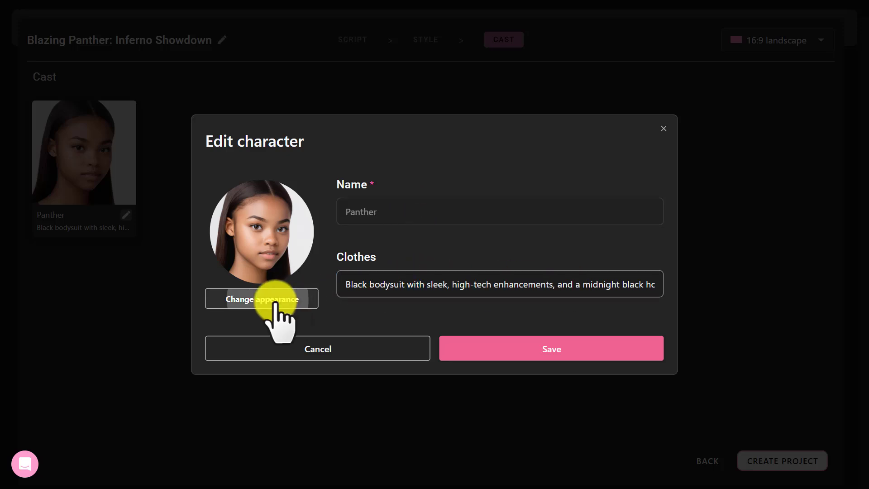
left_click(277, 298)
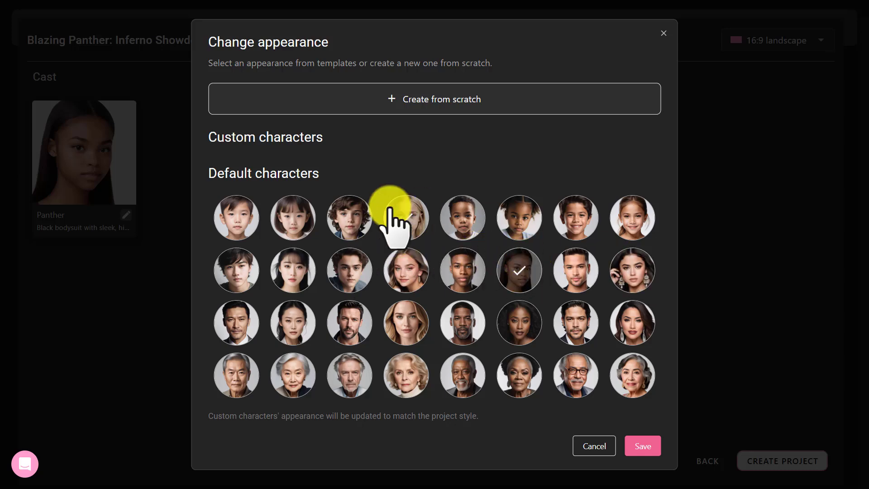
left_click(462, 269)
left_click(515, 253)
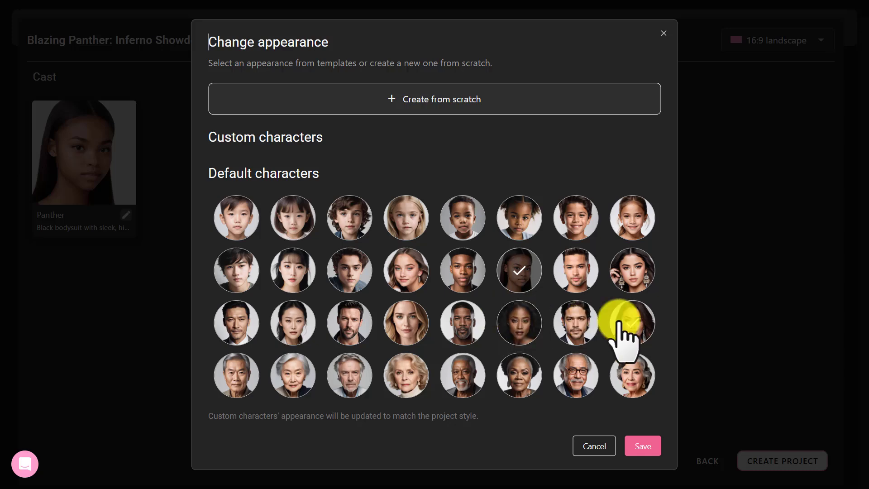
Abandon a from-scratch character, keep Panther's current look, and create the project.
left_click(447, 110)
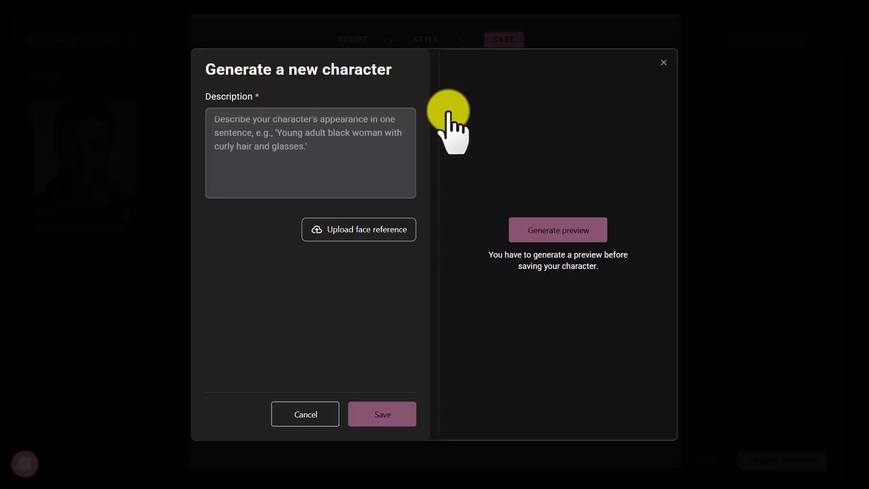
left_click(284, 144)
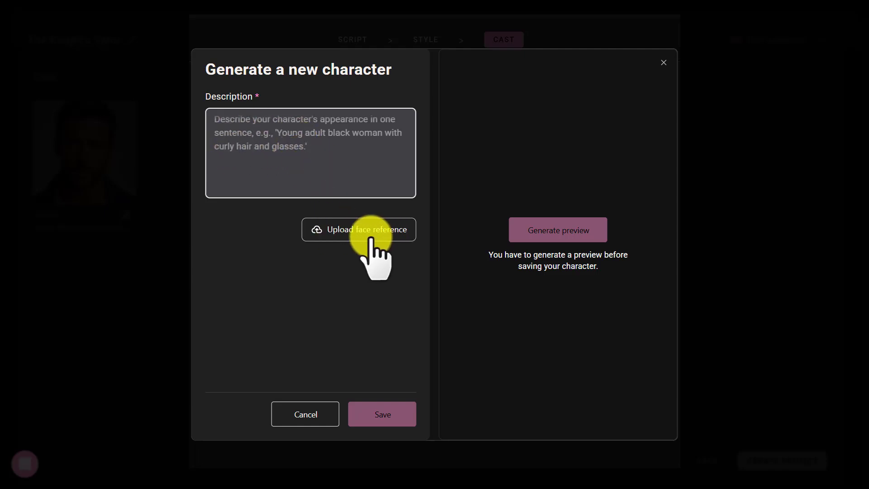
left_click(320, 414)
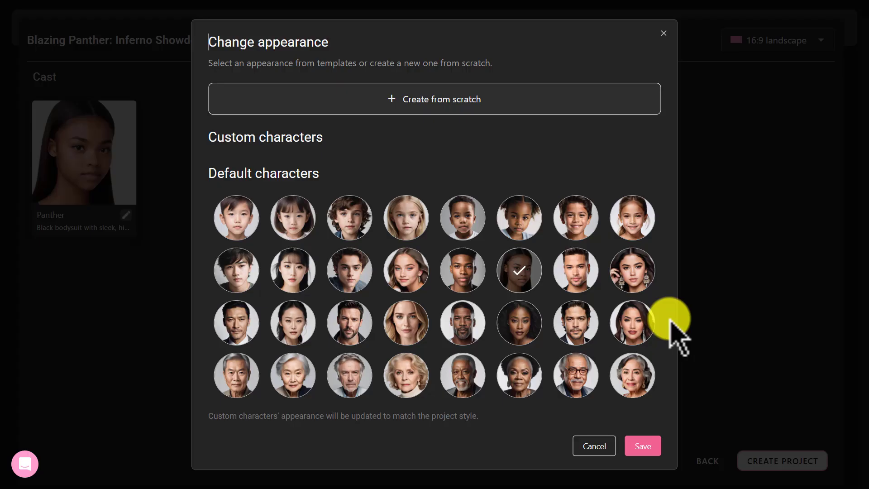
left_click(685, 337)
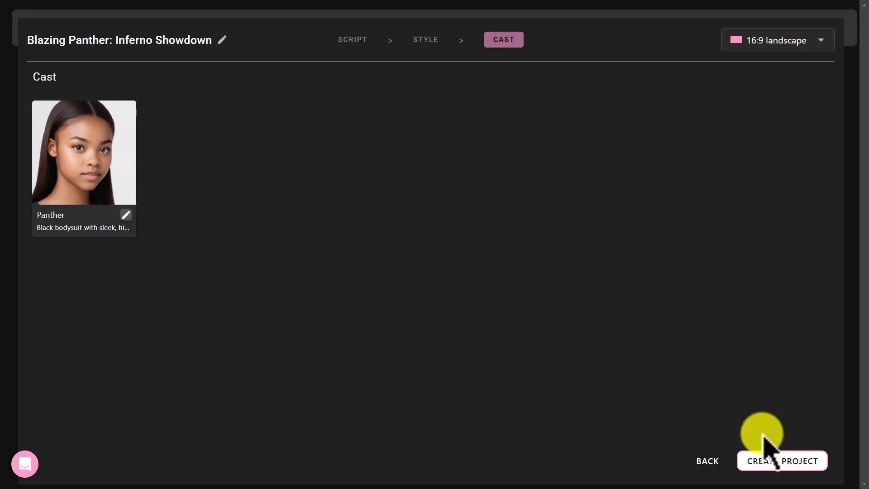
left_click(774, 462)
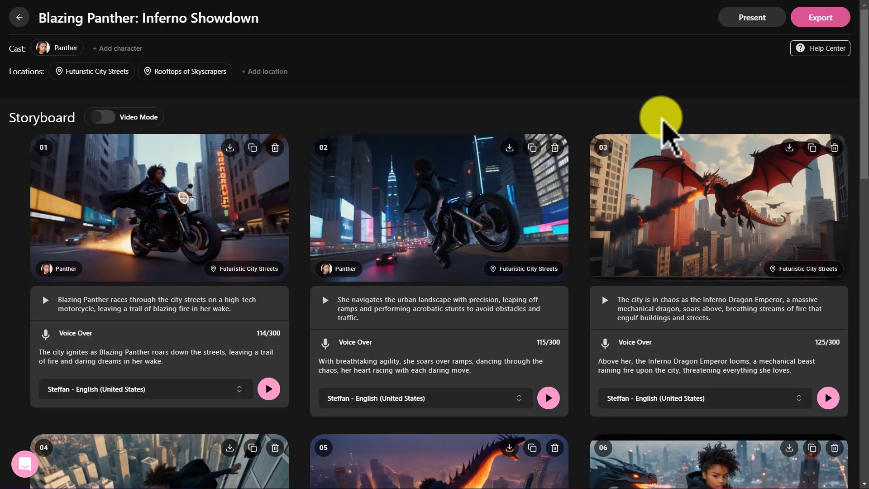
Scroll through the ten storyboard frames, then open frame 02's motorcycle image in the editor.
scroll(413, 262, "down", 5)
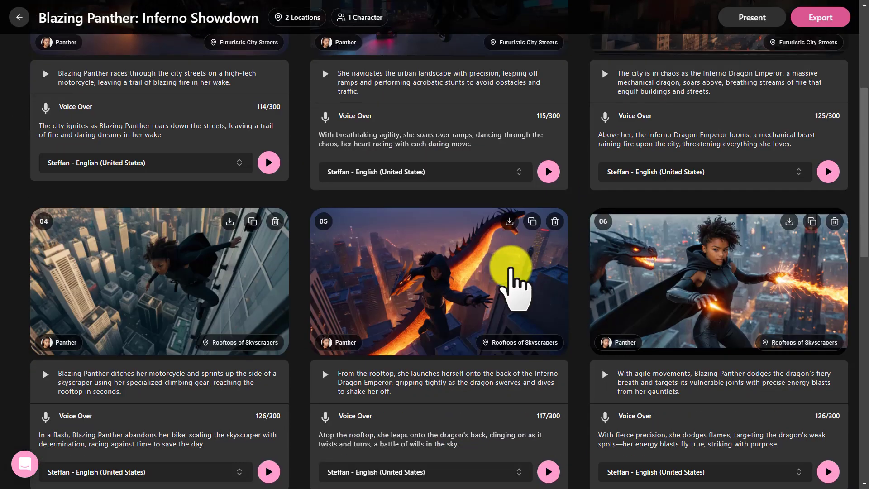
scroll(498, 292, "down", 1)
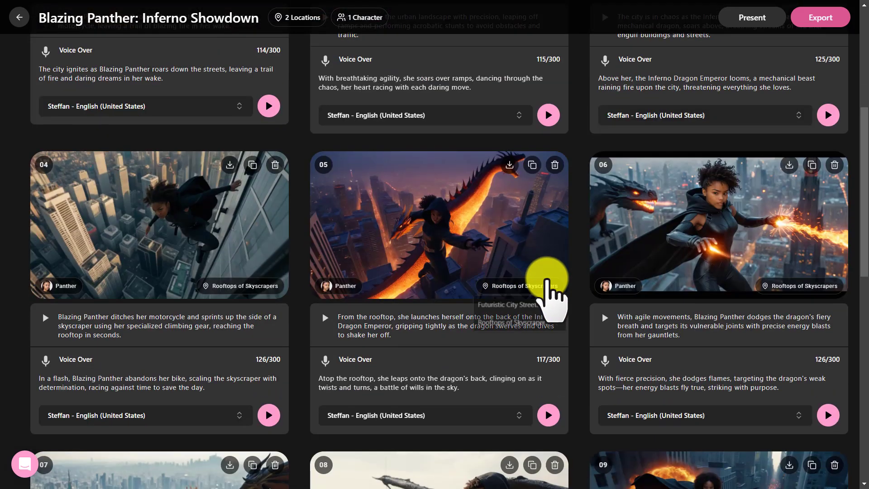
scroll(617, 277, "down", 5)
scroll(422, 280, "down", 3)
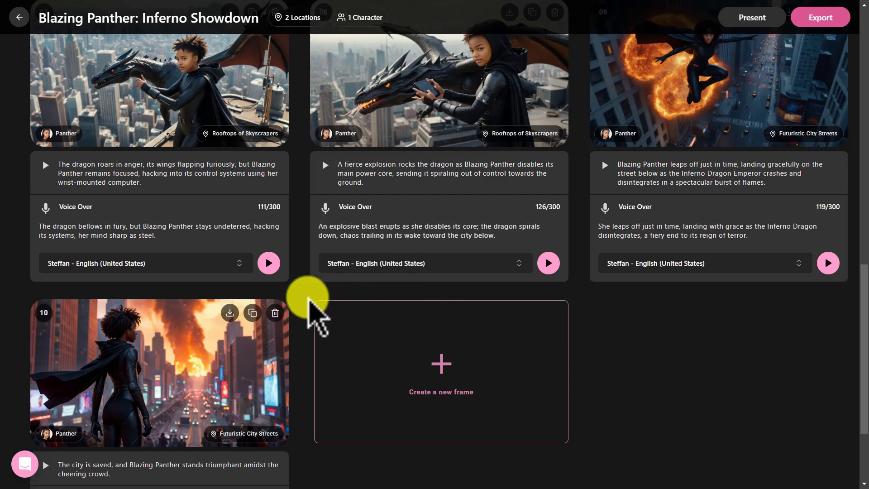
scroll(267, 337, "up", 3)
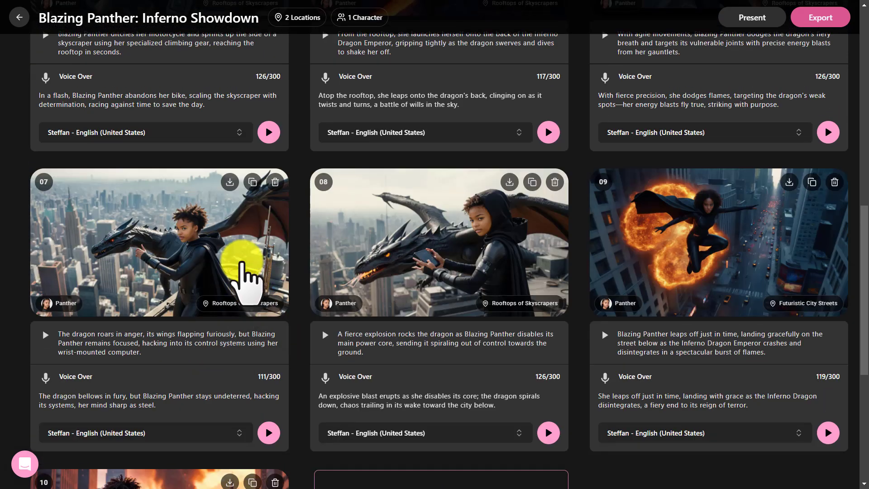
scroll(241, 264, "up", 10)
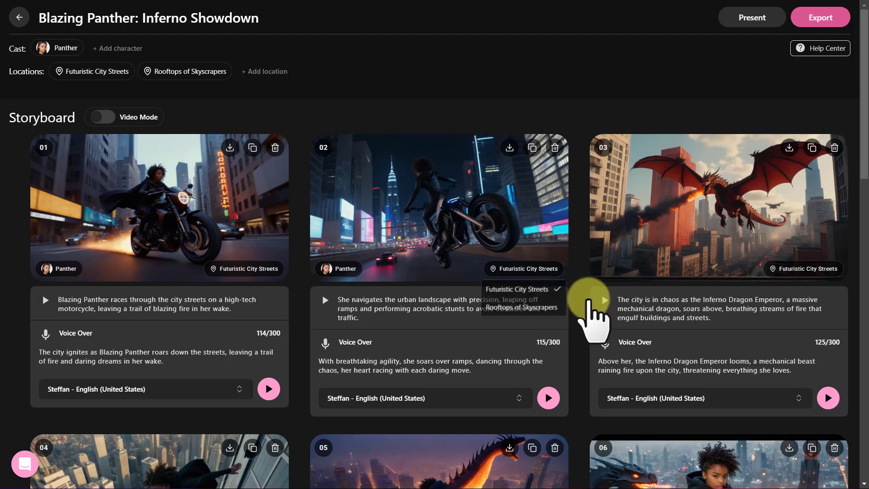
mouse_move(579, 274)
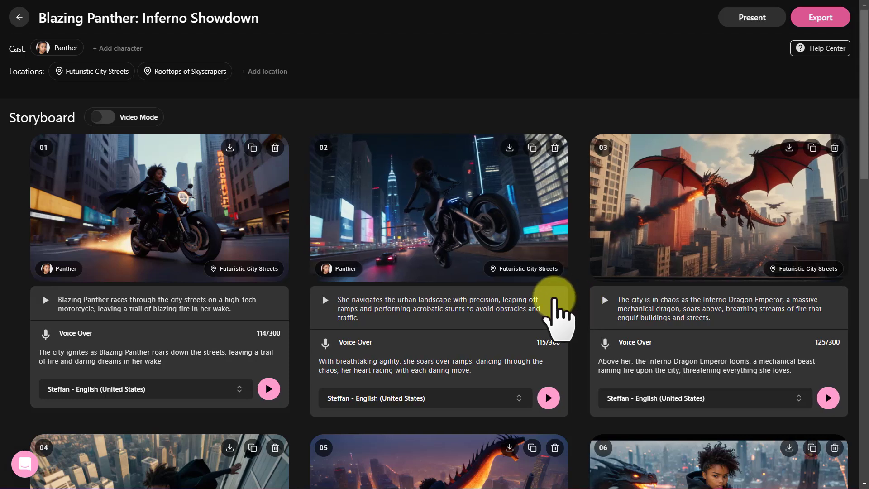
left_click(460, 217)
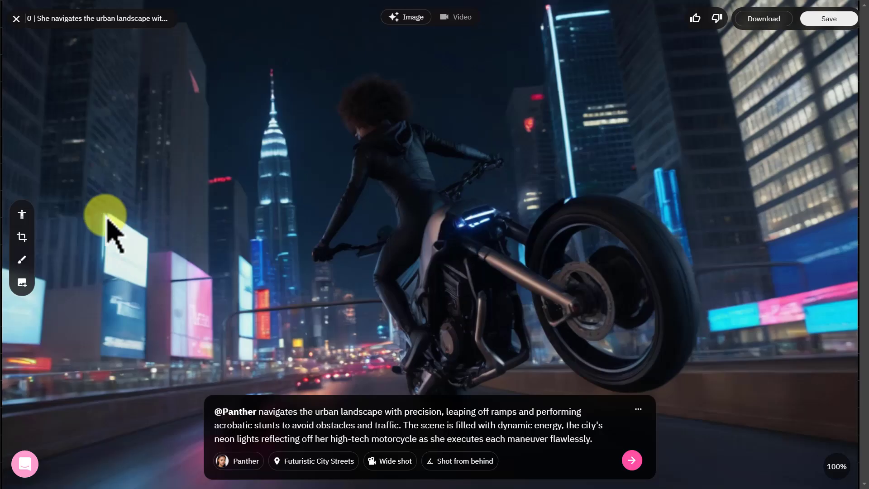
Move the rider's arm joint up-left with the Character Posing Tool, then enable Generative Fill.
left_click(22, 215)
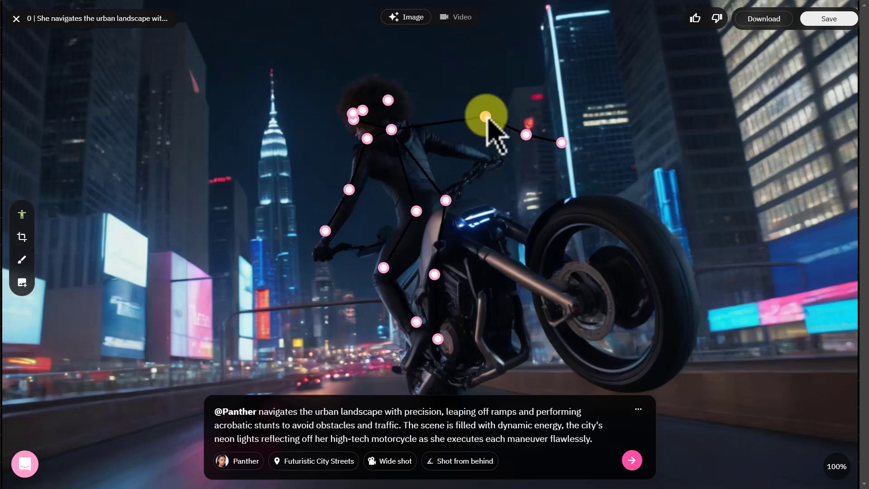
mouse_move(487, 118)
left_mouse_down()
mouse_move(439, 132)
mouse_move(410, 93)
mouse_move(469, 120)
mouse_move(437, 127)
mouse_move(435, 119)
left_mouse_up()
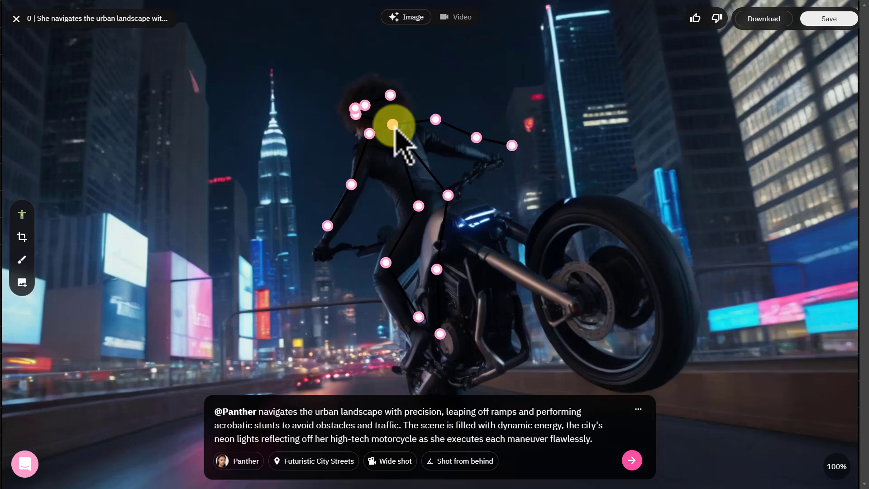
left_click(22, 259)
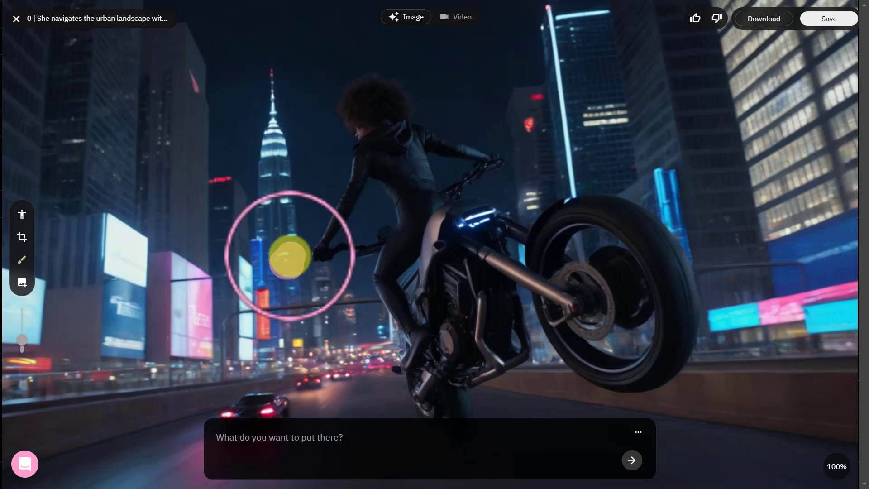
Mask the skyline spot beside the rider's hand and generate variants filled with 'dog'.
left_click(289, 257)
left_click(247, 436)
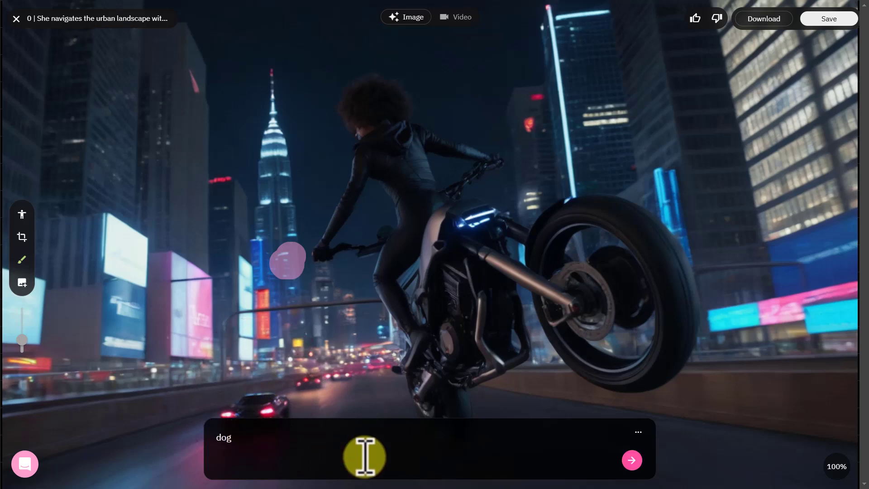
left_click(632, 460)
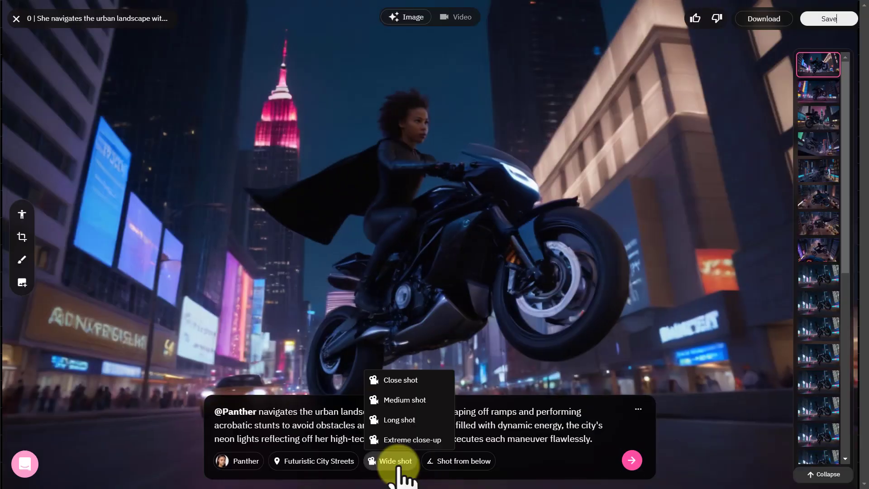
Check the shot size options under Wide shot, then bring up the camera-angle choices.
left_click(400, 411)
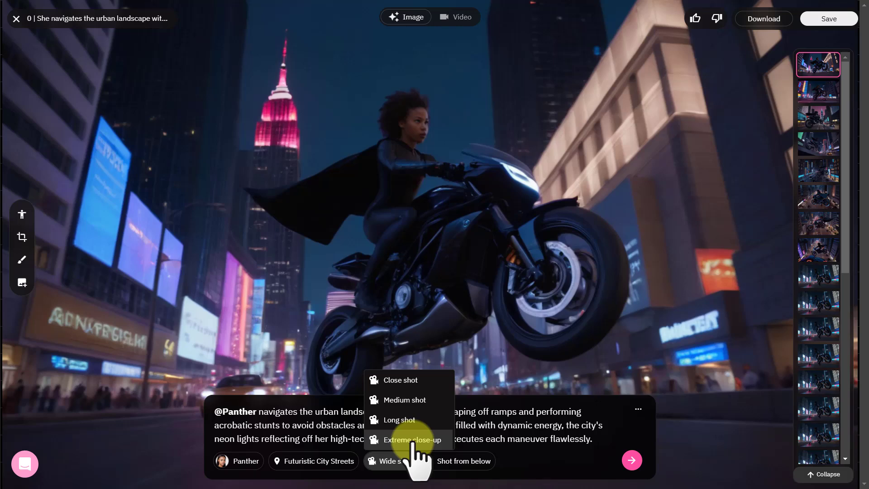
left_click(460, 462)
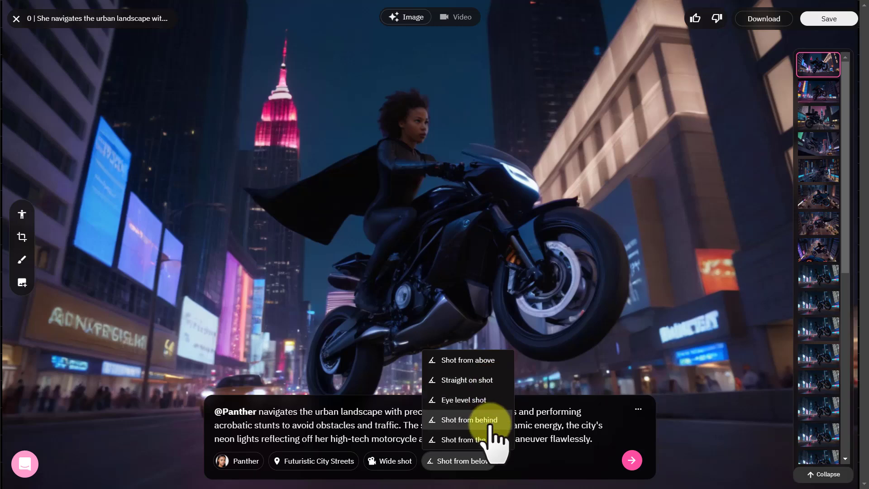
Regenerate with Shot from above, review variants 6, 5 and 1, and return to the storyboard.
left_click(475, 361)
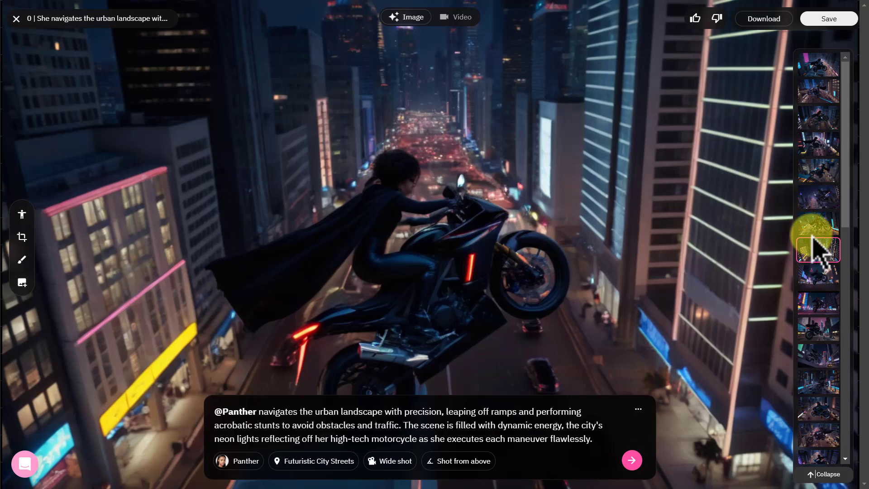
left_click(826, 207)
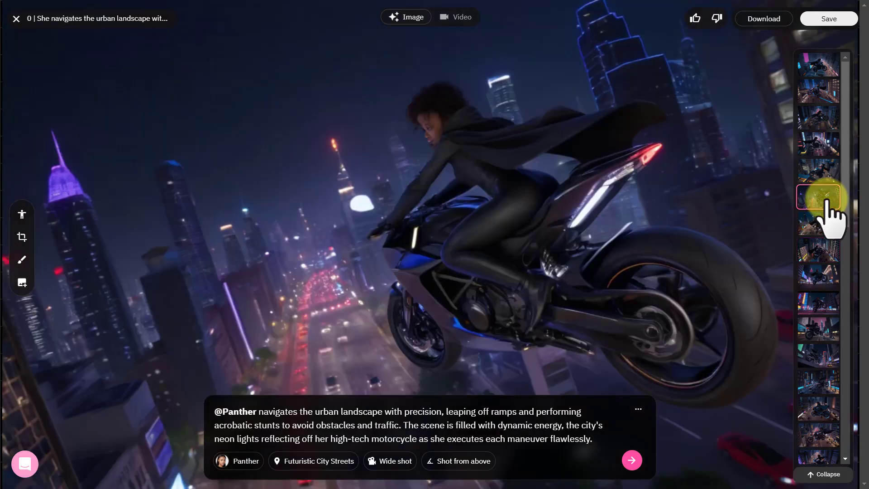
left_click(826, 171)
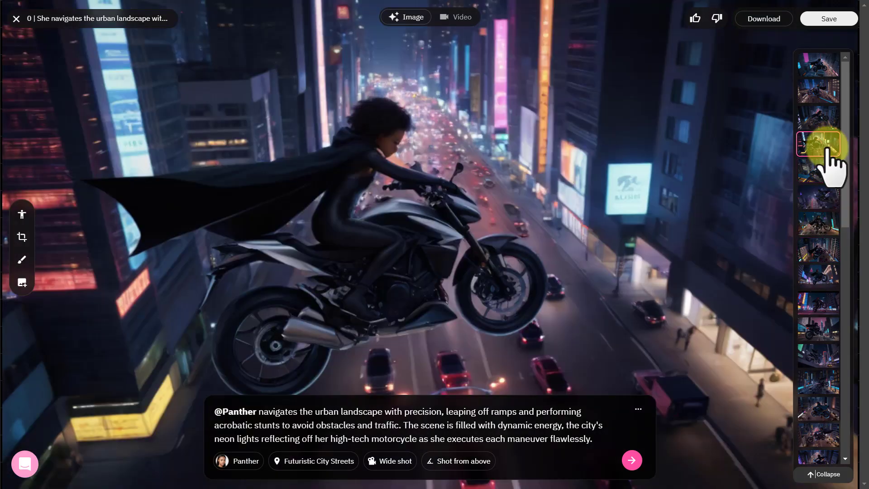
left_click(823, 69)
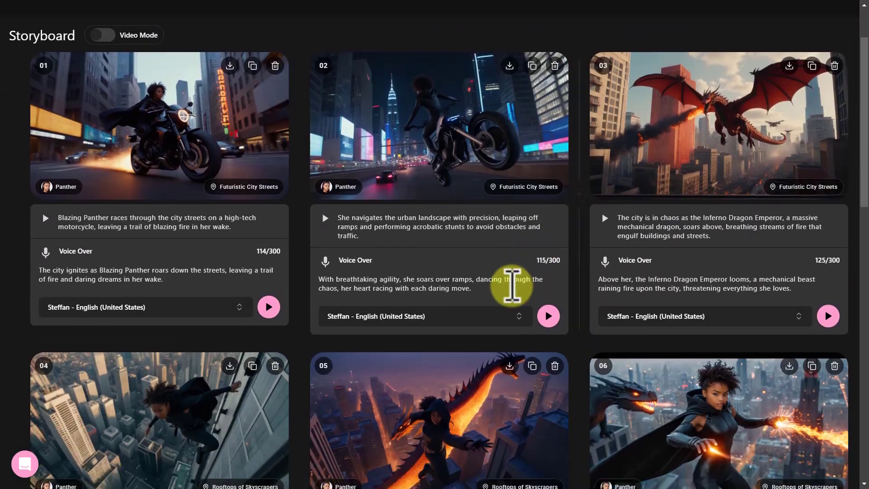
scroll(507, 289, "down", 5)
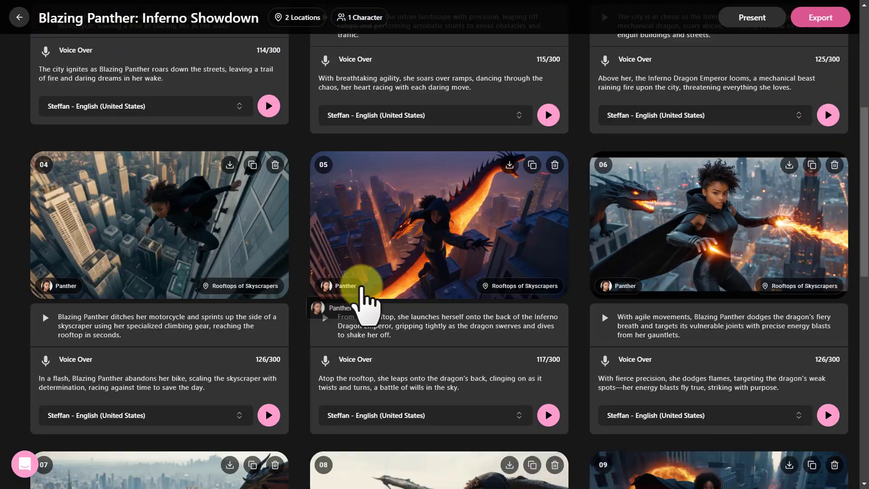
Turn on Video Mode and accept the 10-credit generation of videos for every frame.
scroll(364, 302, "up", 6)
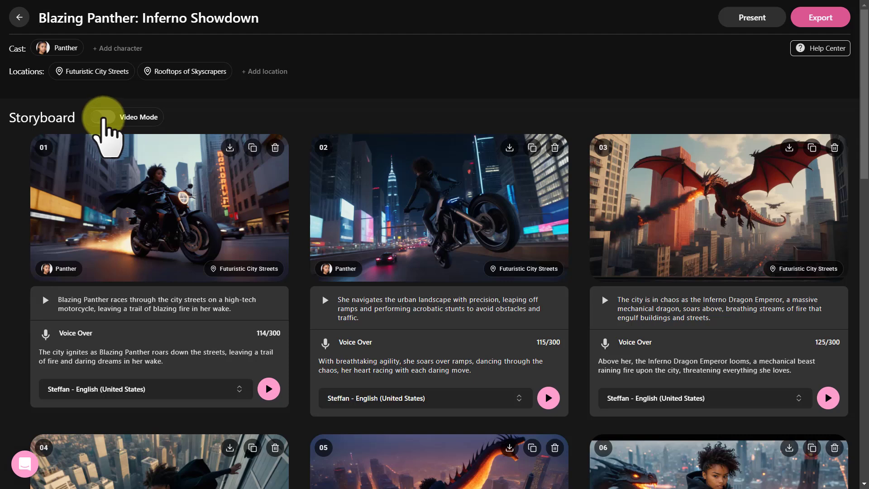
left_click(103, 118)
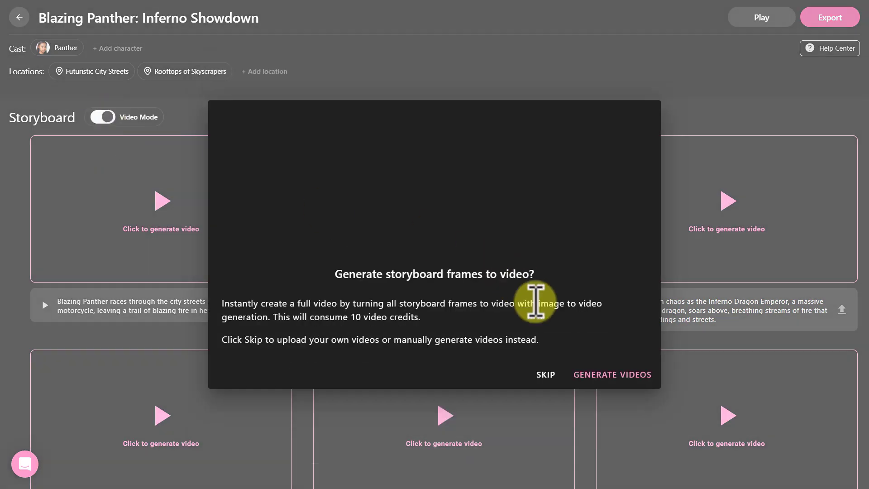
left_click(599, 375)
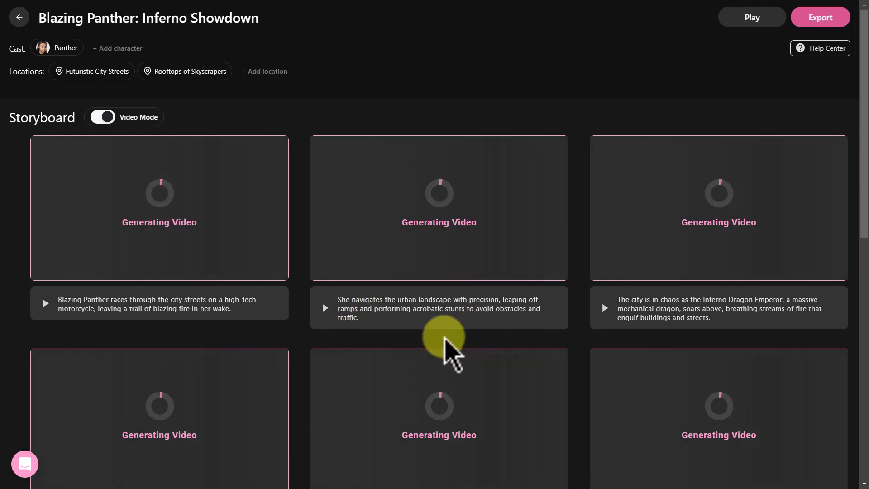
Scroll through frames 01–06 to review their images, captions and voice-overs, then back up.
scroll(447, 353, "down", 3)
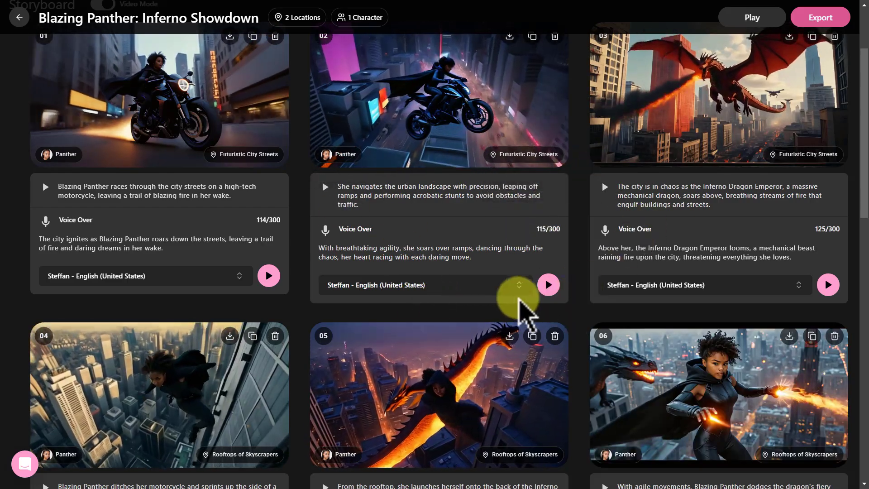
scroll(519, 300, "down", 1)
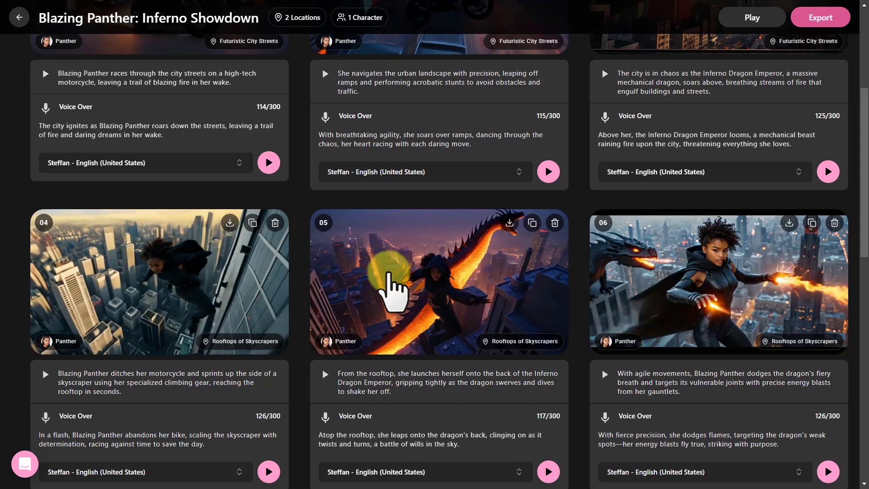
scroll(394, 291, "down", 2)
scroll(420, 282, "up", 5)
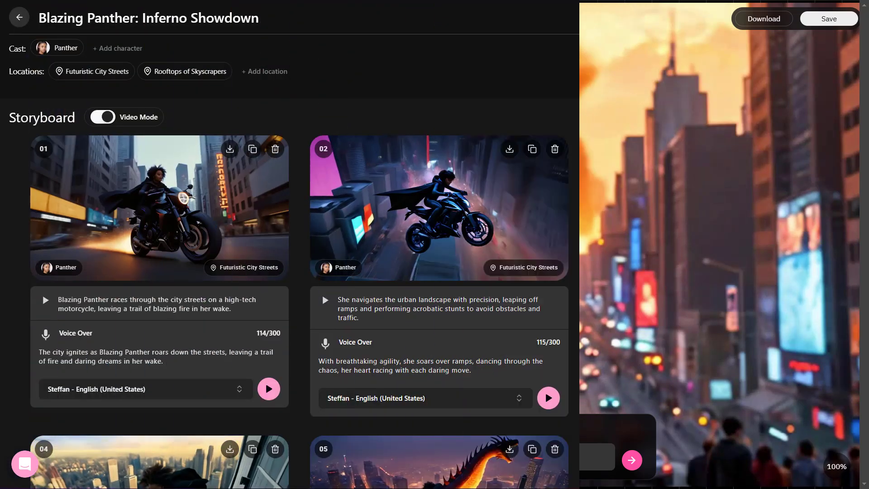
Export the finished storyboard.
left_click(818, 20)
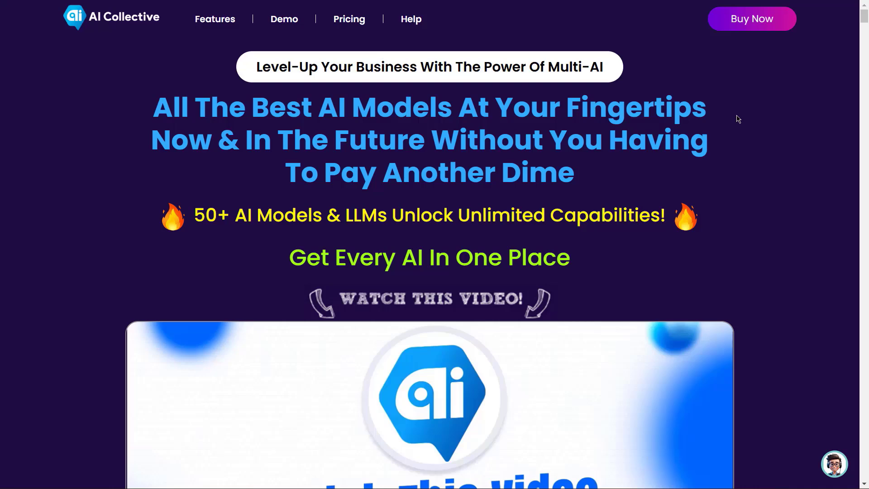
scroll(738, 119, "down", 15)
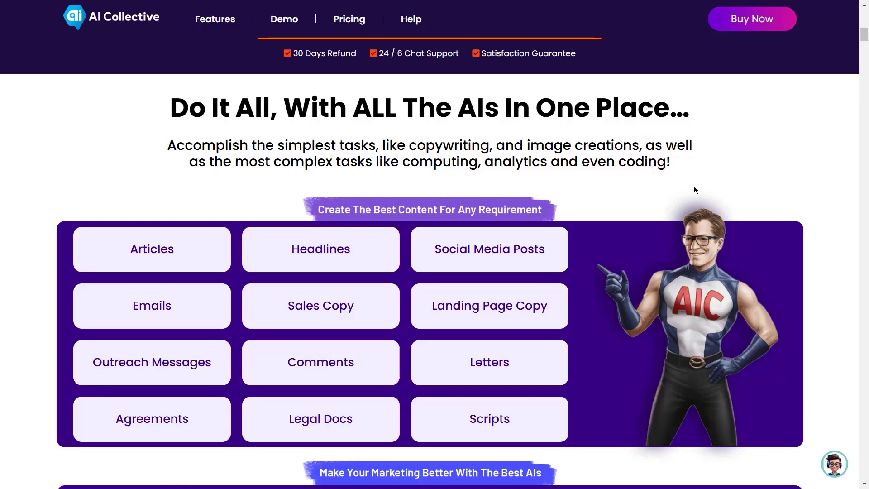
scroll(695, 187, "down", 7)
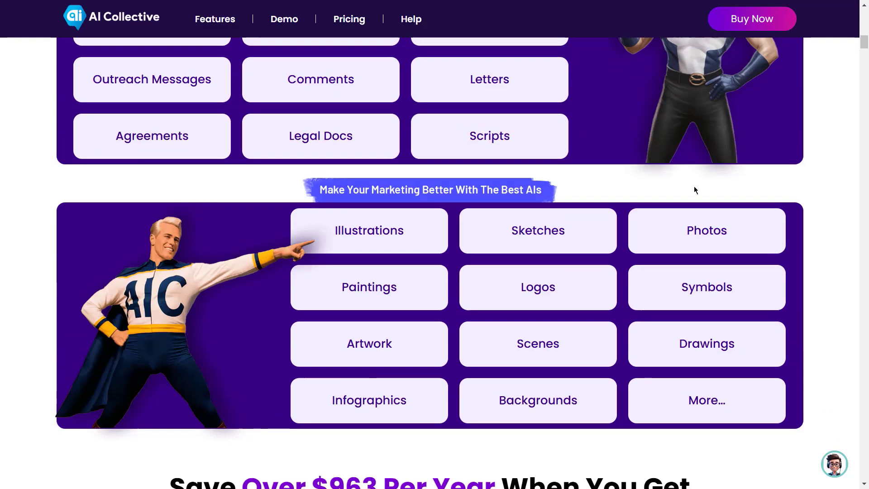
scroll(766, 231, "down", 10)
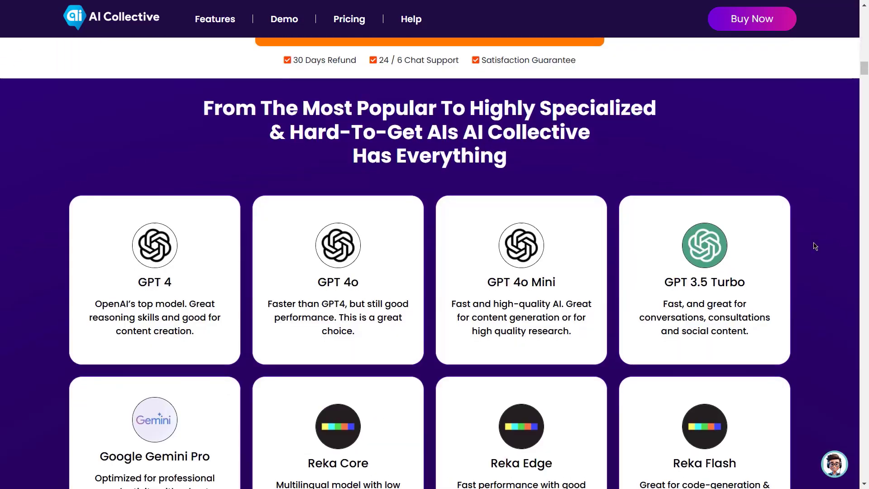
scroll(812, 248, "down", 6)
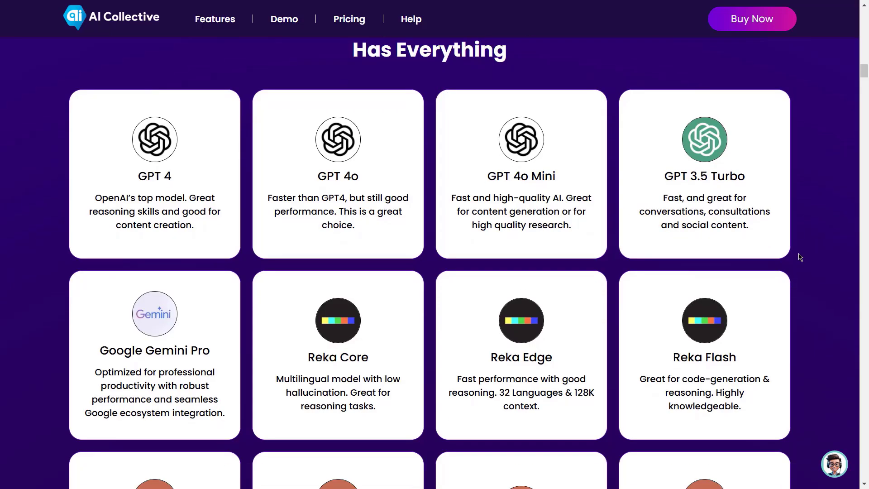
scroll(800, 257, "down", 2)
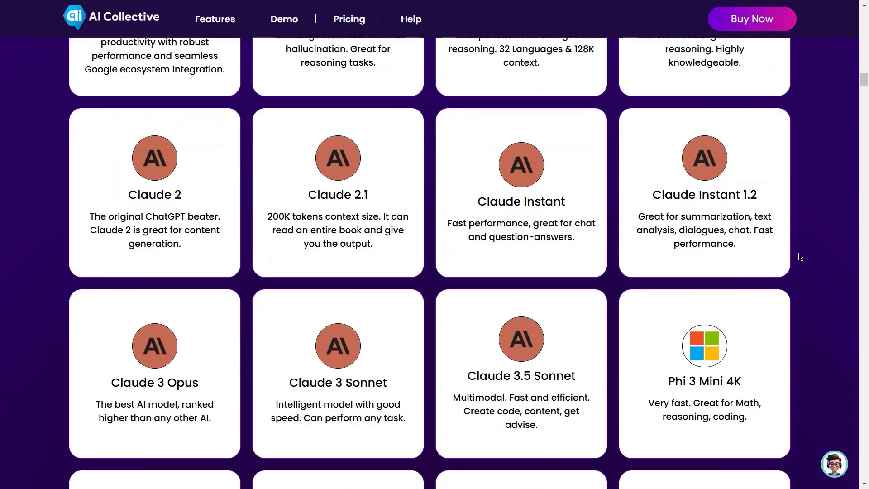
scroll(800, 257, "down", 2)
scroll(800, 257, "down", 2)
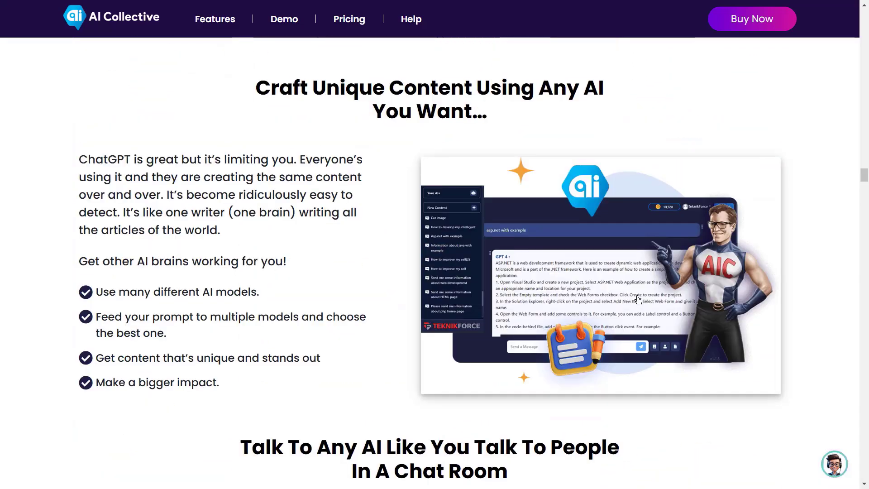
scroll(630, 221, "down", 6)
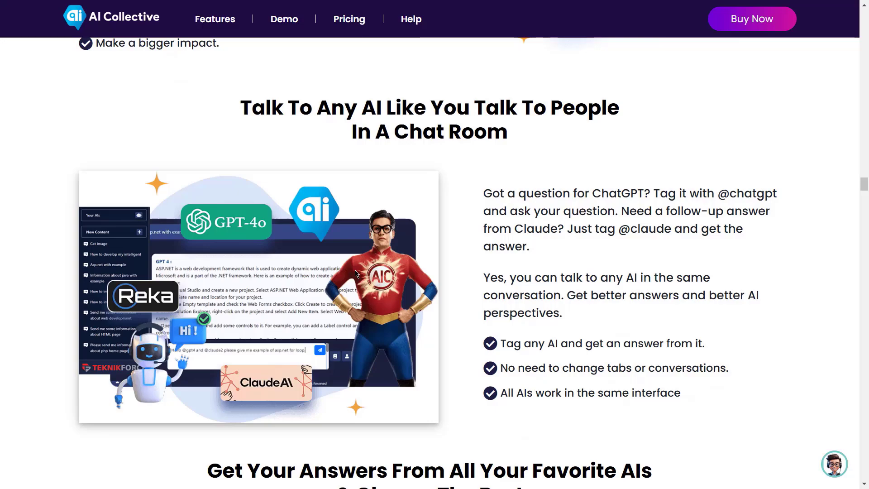
scroll(356, 273, "down", 5)
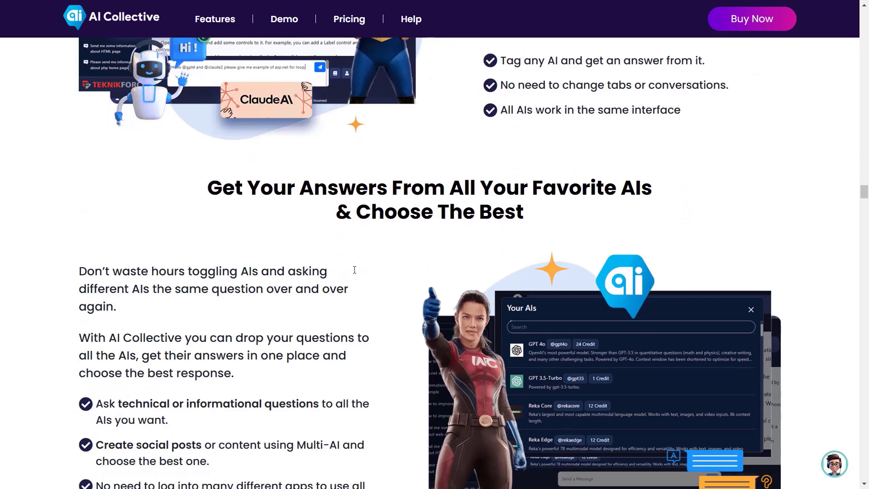
scroll(355, 269, "down", 12)
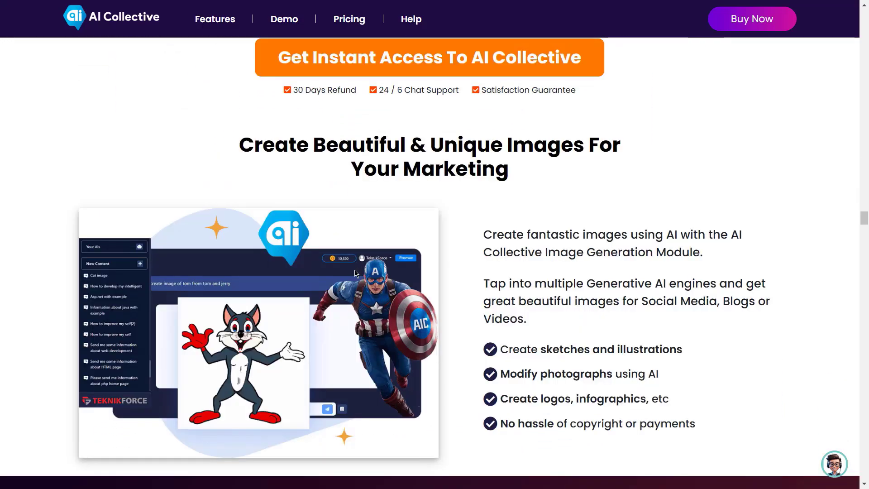
scroll(354, 270, "down", 8)
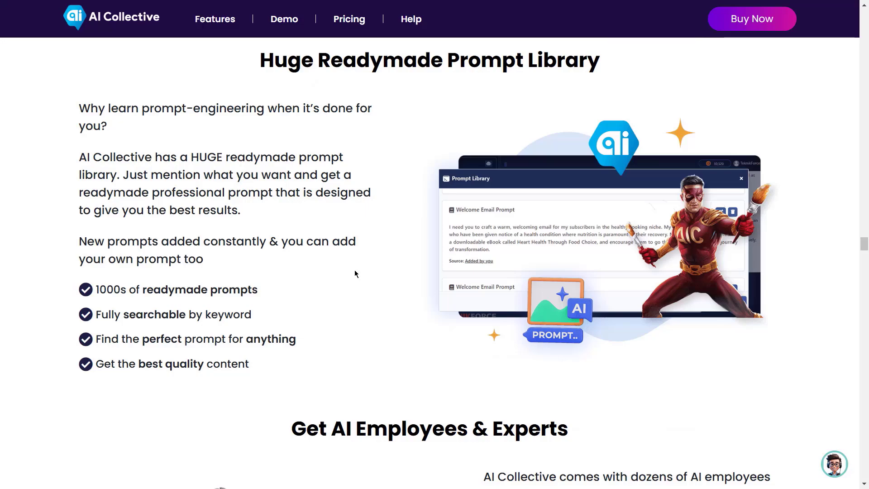
scroll(355, 273, "down", 3)
scroll(355, 273, "down", 1)
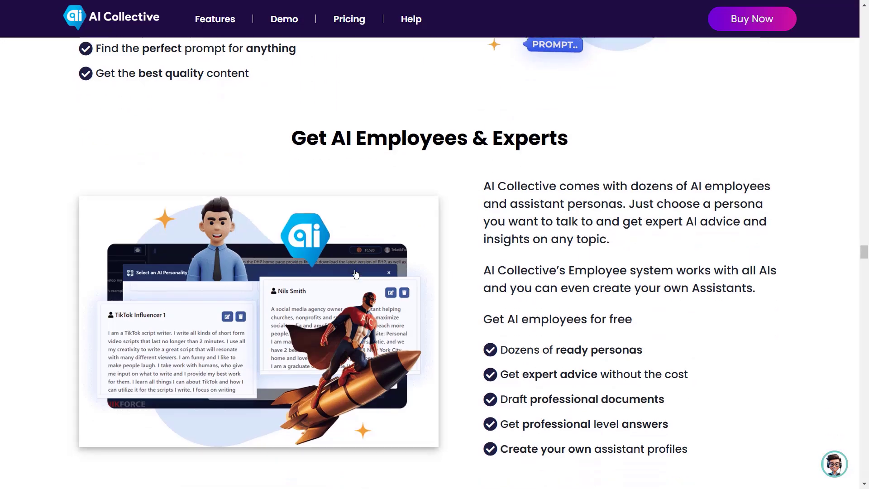
scroll(355, 273, "down", 6)
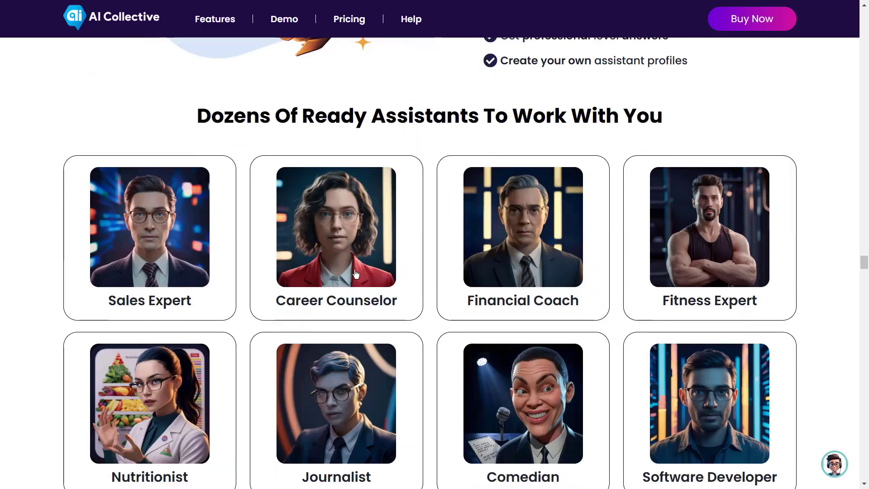
scroll(355, 274, "down", 10)
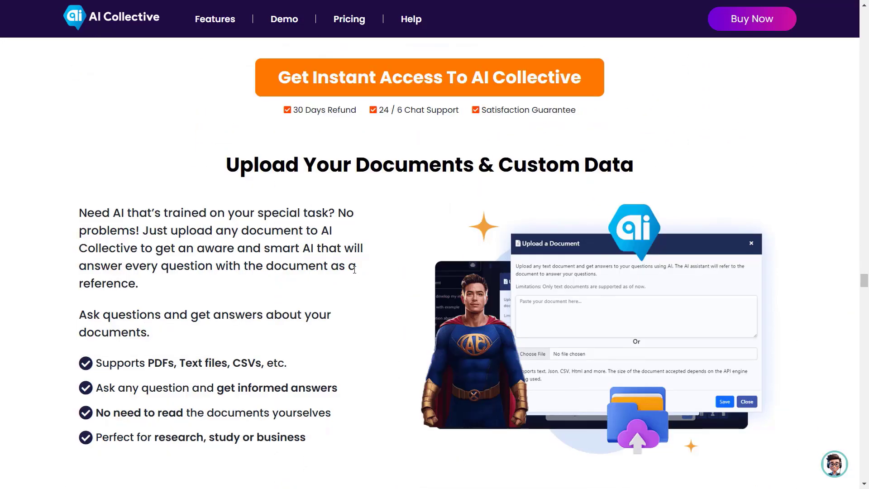
scroll(354, 270, "down", 1)
scroll(355, 269, "down", 4)
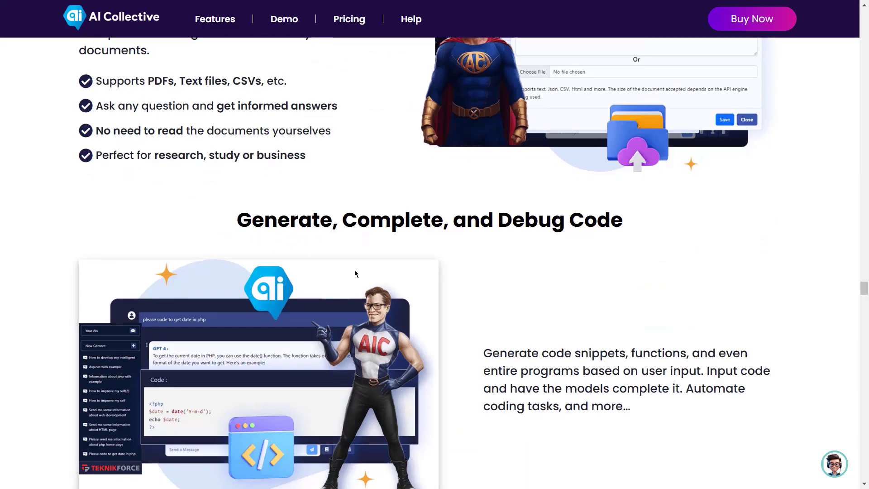
scroll(355, 270, "down", 1)
scroll(356, 273, "down", 2)
scroll(355, 274, "up", 1)
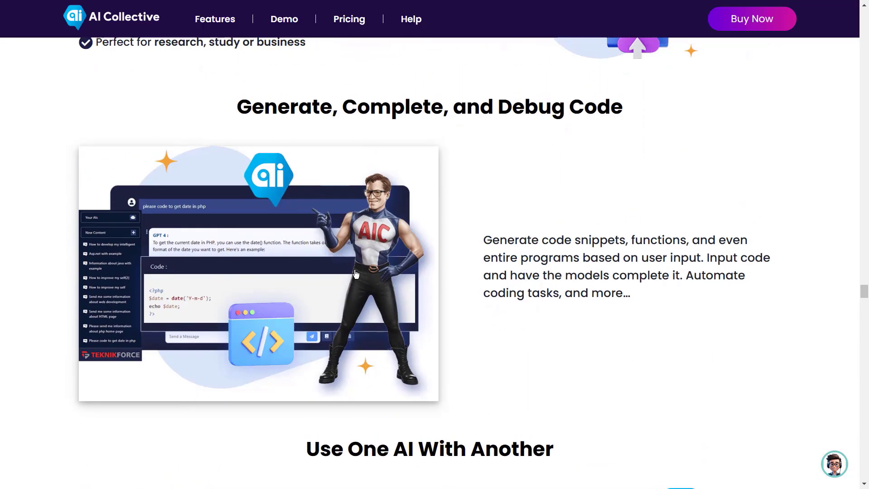
scroll(342, 294, "down", 5)
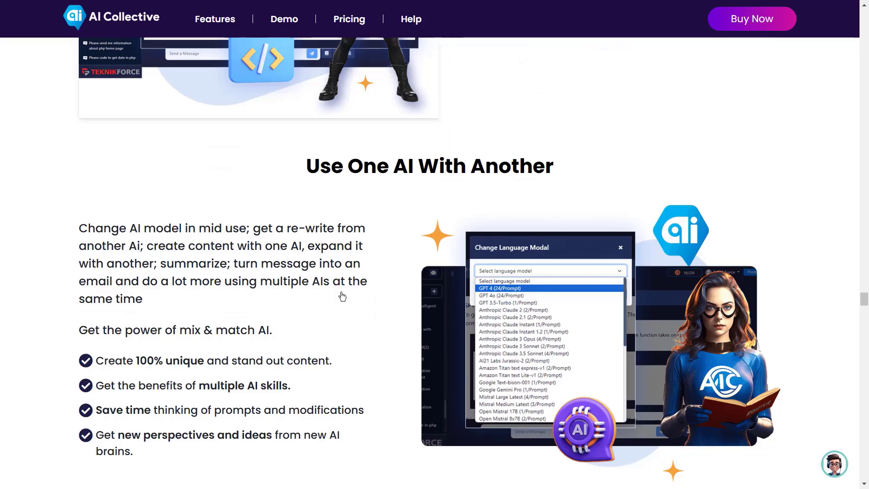
scroll(341, 295, "down", 1)
scroll(340, 294, "down", 5)
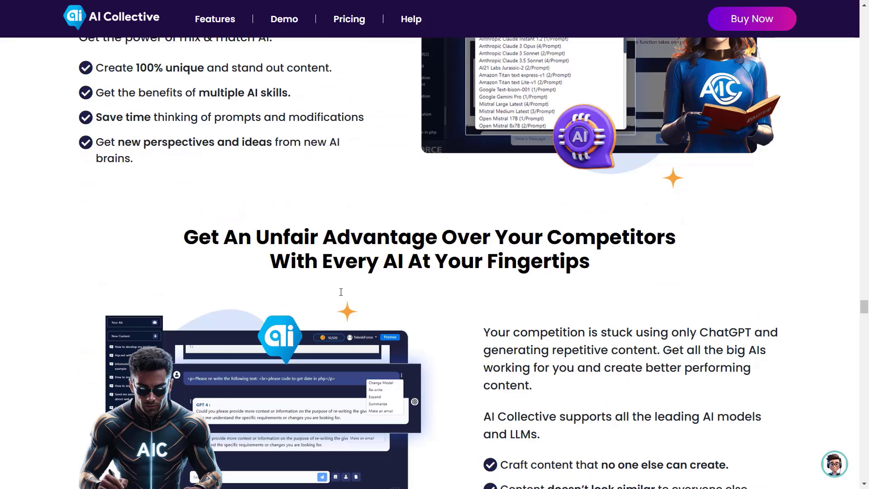
scroll(340, 292, "down", 2)
scroll(340, 292, "down", 14)
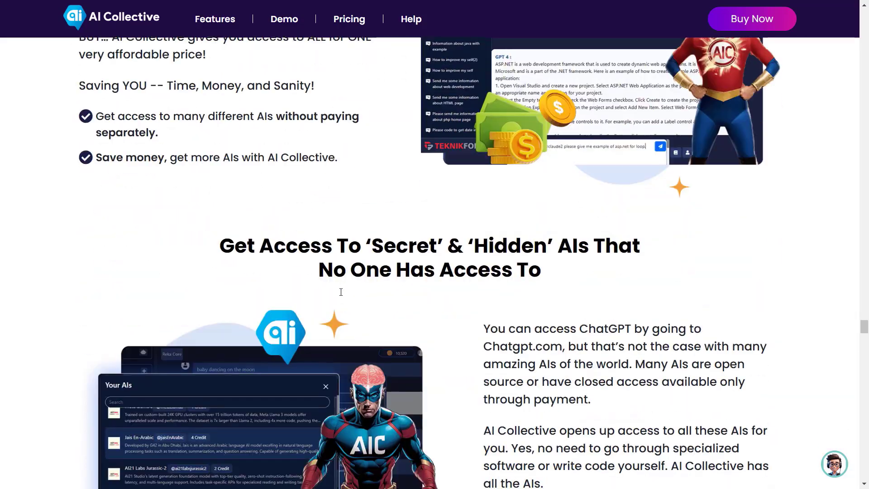
scroll(341, 292, "down", 3)
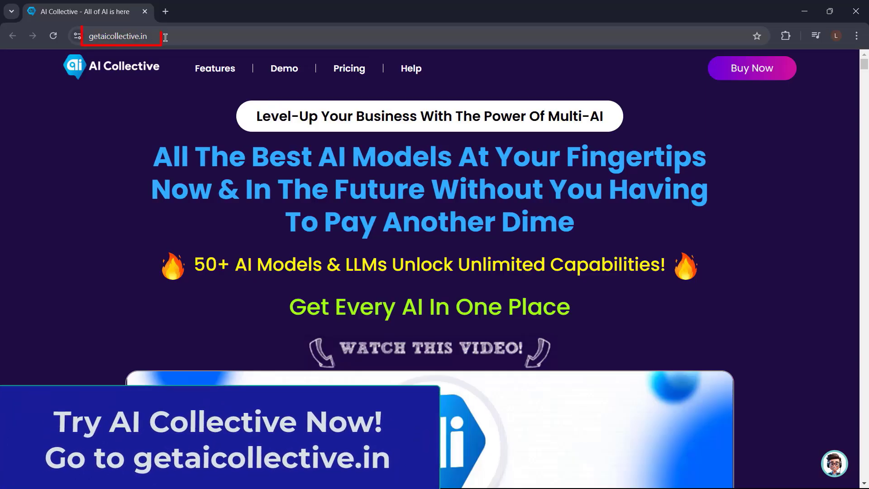